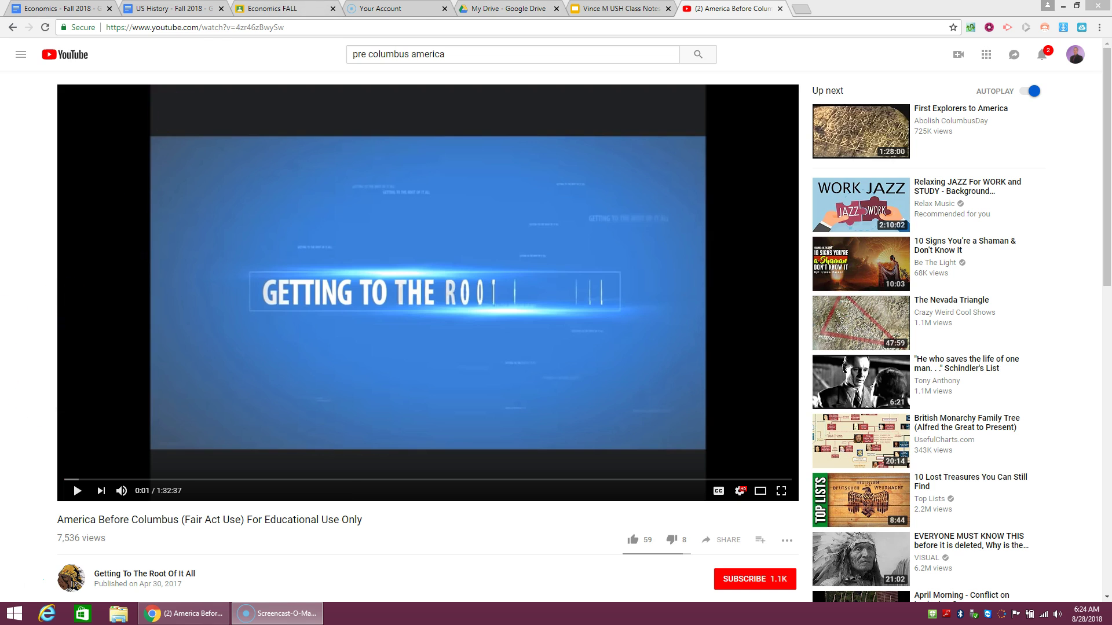
- Switch from the YouTube video to the USH Class Notes presentation
{"action": "left_click", "coordinate": [611, 9]}
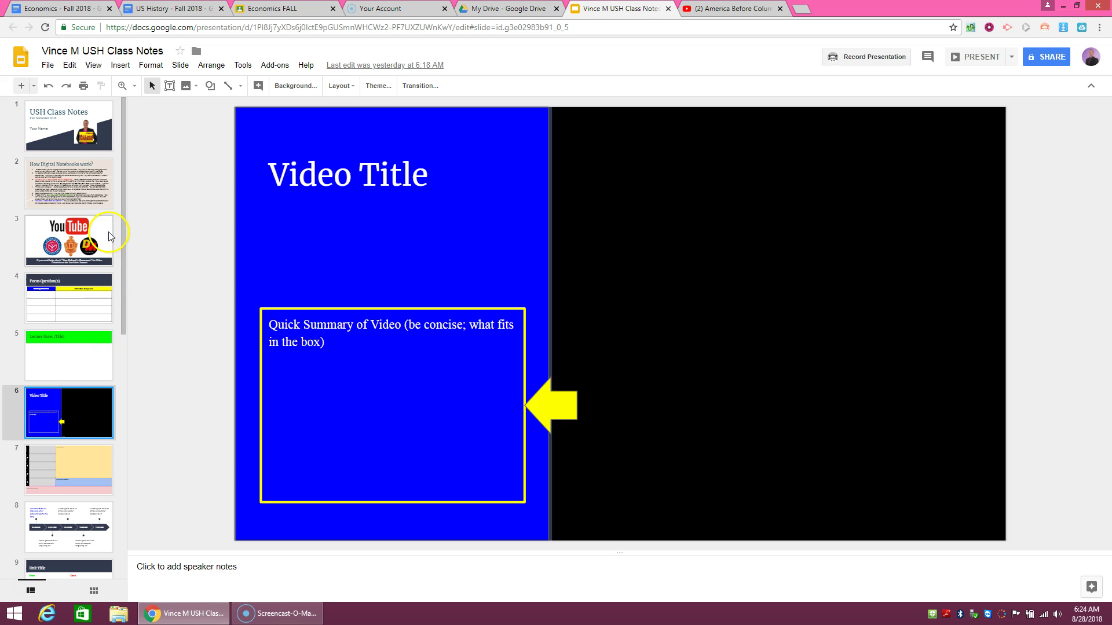
{"action": "left_click", "coordinate": [78, 366]}
{"action": "left_click", "coordinate": [84, 409]}
{"action": "left_click", "coordinate": [732, 8]}
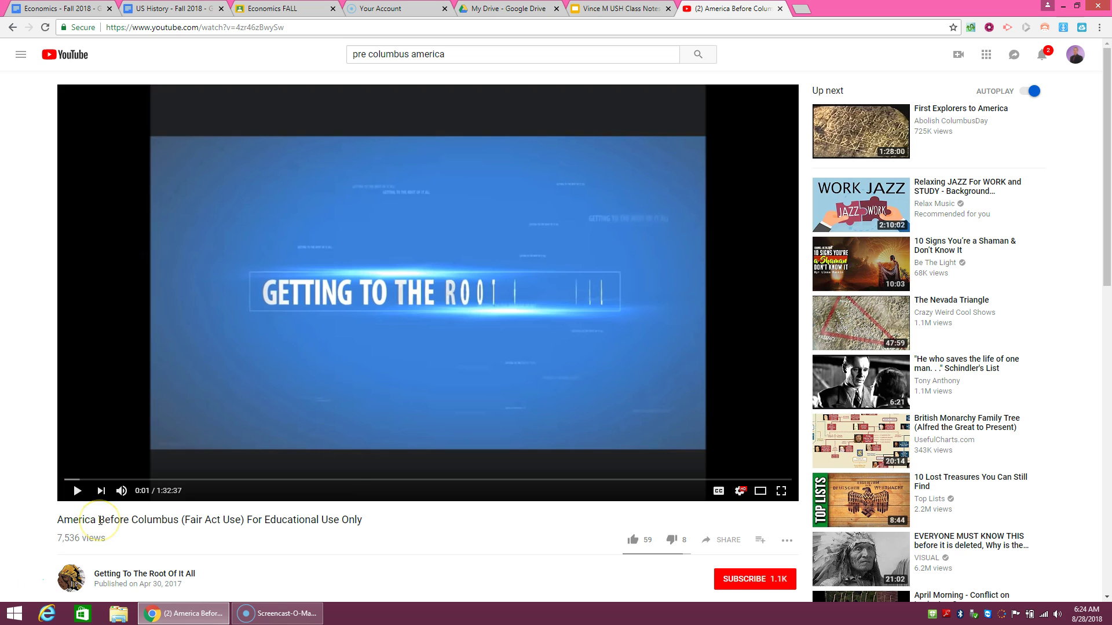
{"action": "left_click", "coordinate": [614, 8]}
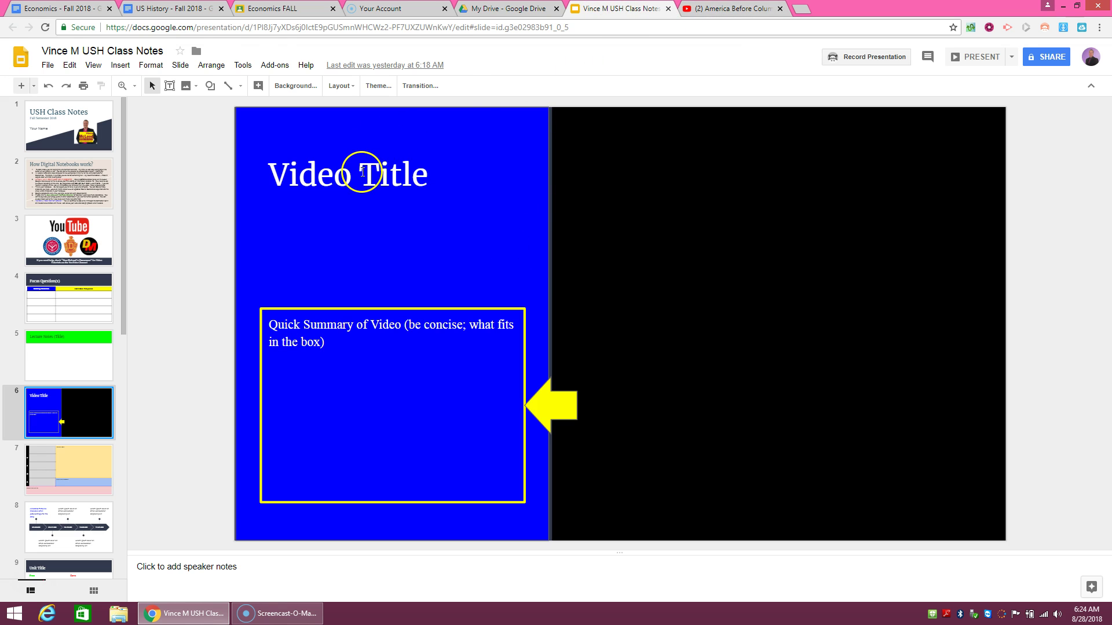
{"action": "left_click", "coordinate": [713, 8]}
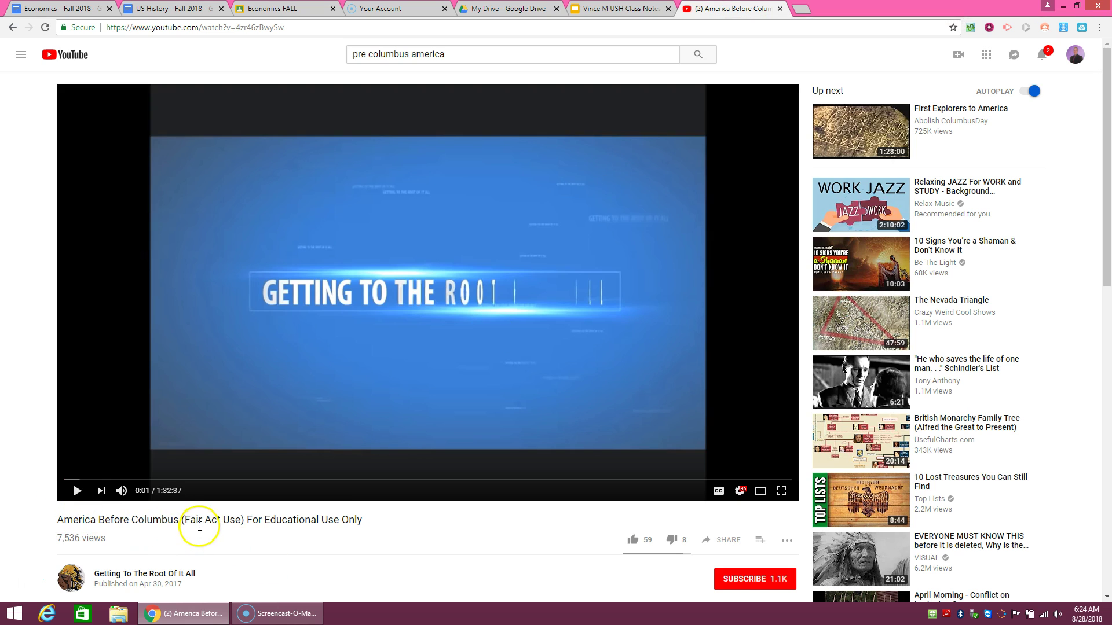
{"action": "left_click", "coordinate": [602, 8]}
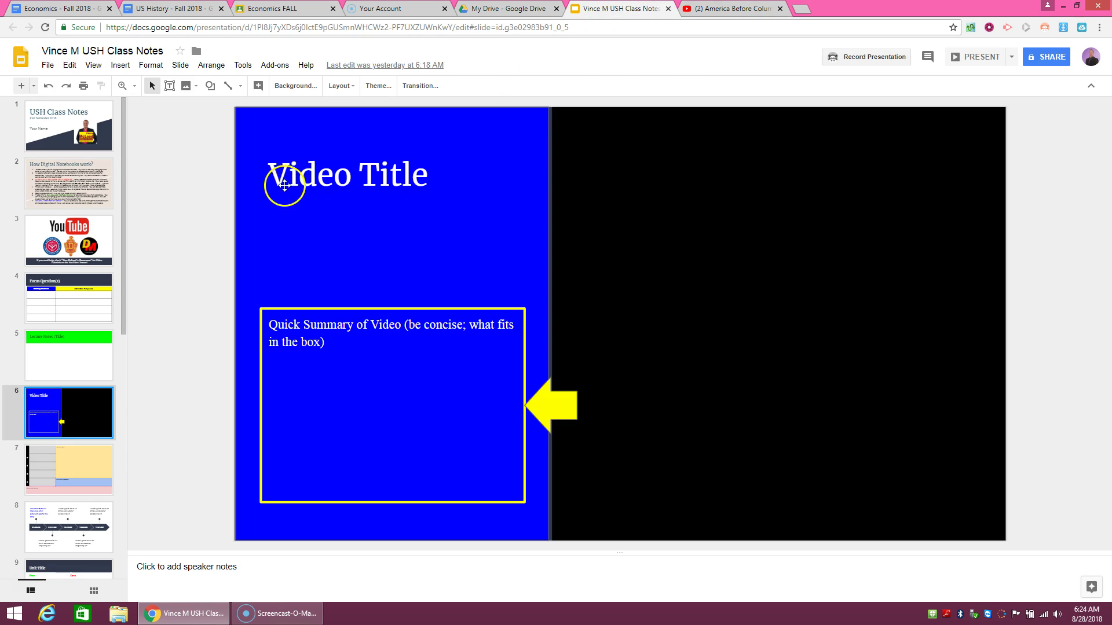
- Type test text over the title, then undo it to restore 'Video Title'
{"action": "triple_click", "coordinate": [307, 177]}
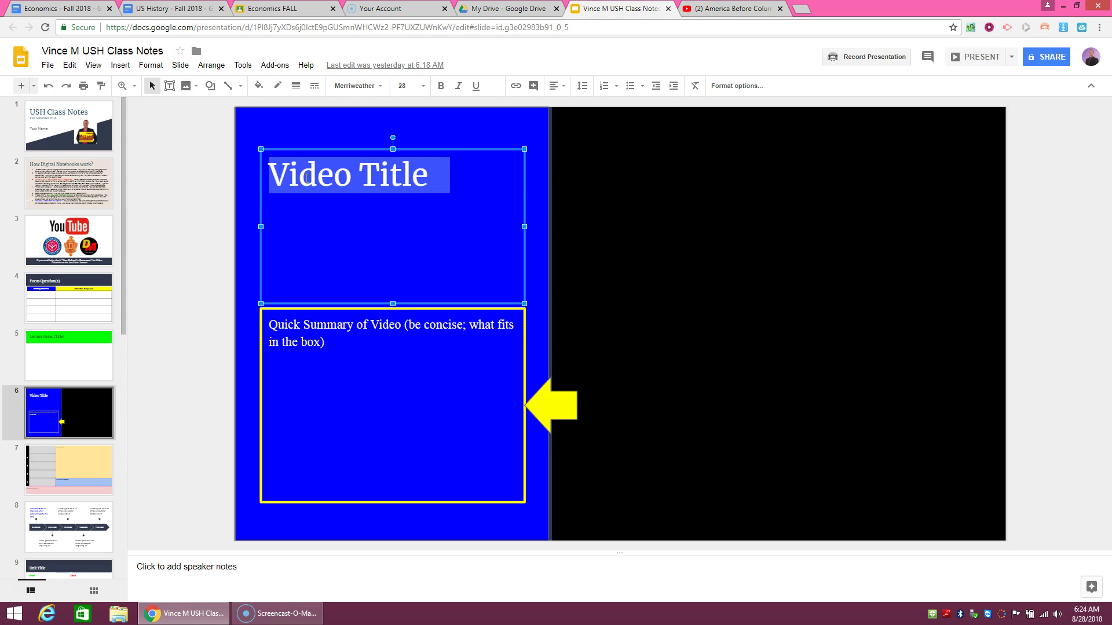
{"action": "type", "text": "fdksjhfawdhf"}
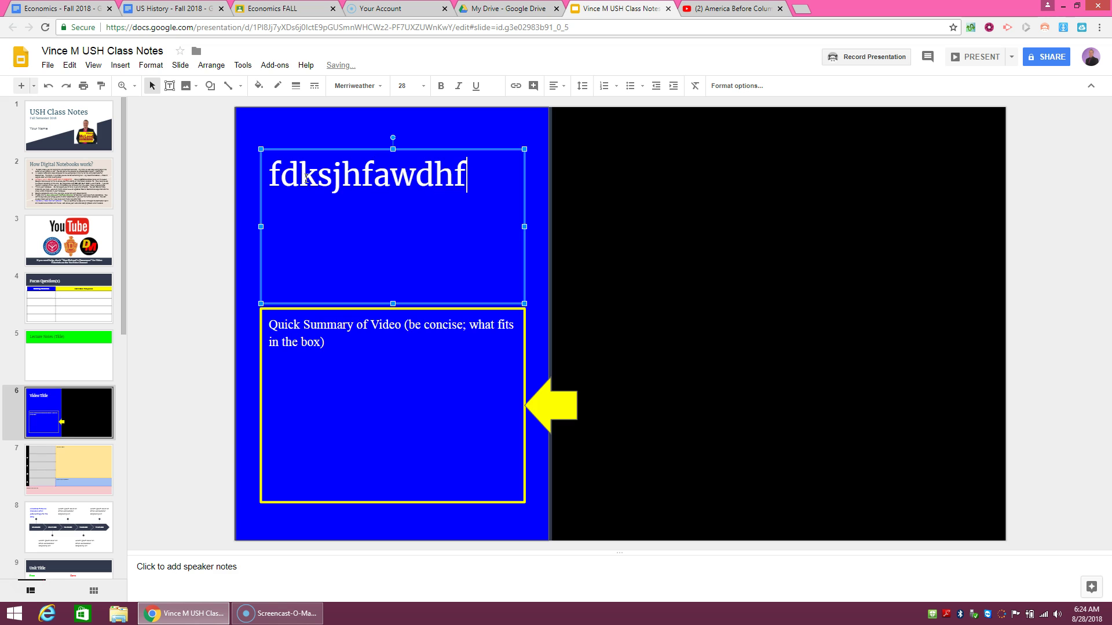
{"action": "key", "text": "BackSpace"}
{"action": "key", "text": "BackSpace"}
{"action": "key", "text": "BackSpace"}
{"action": "key", "text": "BackSpace"}
{"action": "key", "text": "BackSpace"}
{"action": "key", "text": "BackSpace"}
{"action": "key", "text": "BackSpace"}
{"action": "key", "text": "BackSpace"}
{"action": "key", "text": "BackSpace"}
{"action": "key", "text": "BackSpace"}
{"action": "key", "text": "BackSpace"}
{"action": "key", "text": "BackSpace"}
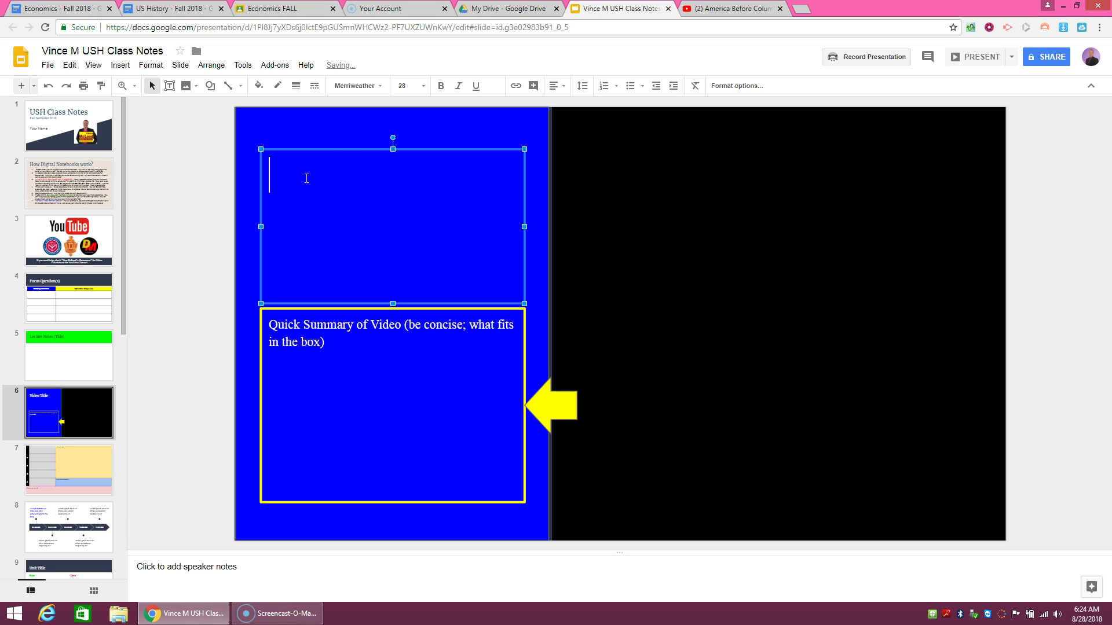
{"action": "left_click", "coordinate": [49, 86]}
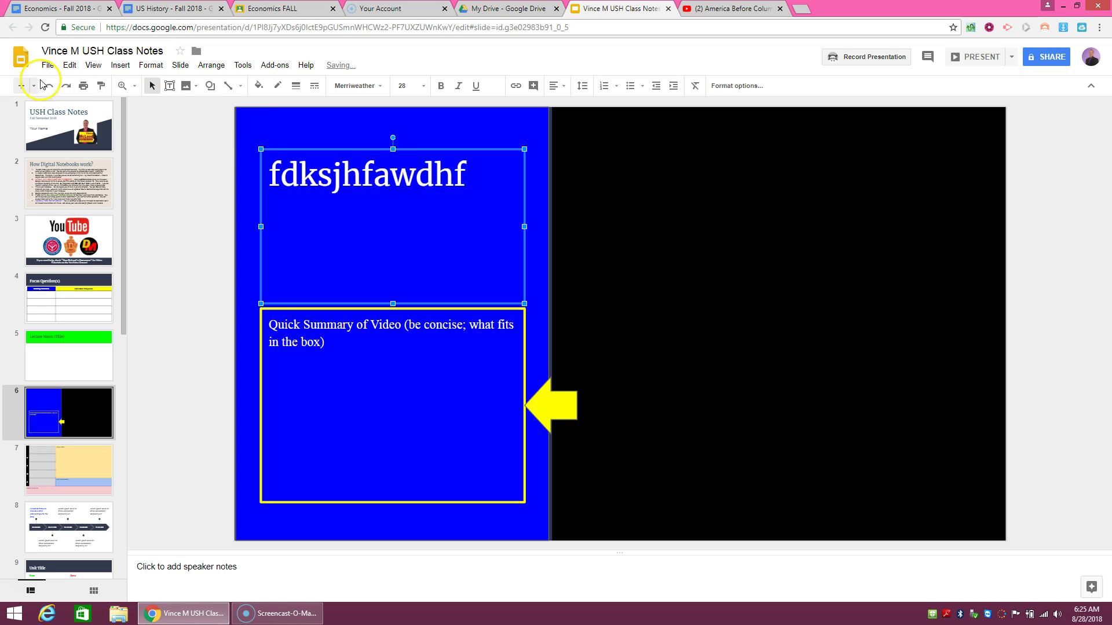
{"action": "left_click", "coordinate": [48, 86]}
{"action": "left_click", "coordinate": [534, 129]}
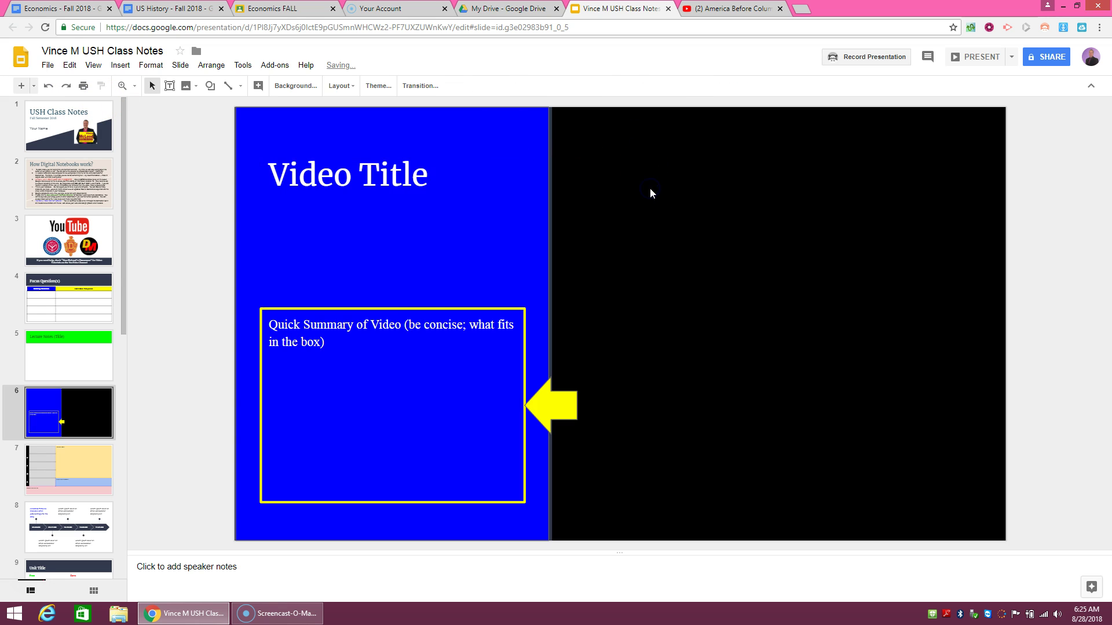
- Add two blank lines after the quick-summary prompt text
{"action": "left_click", "coordinate": [334, 383]}
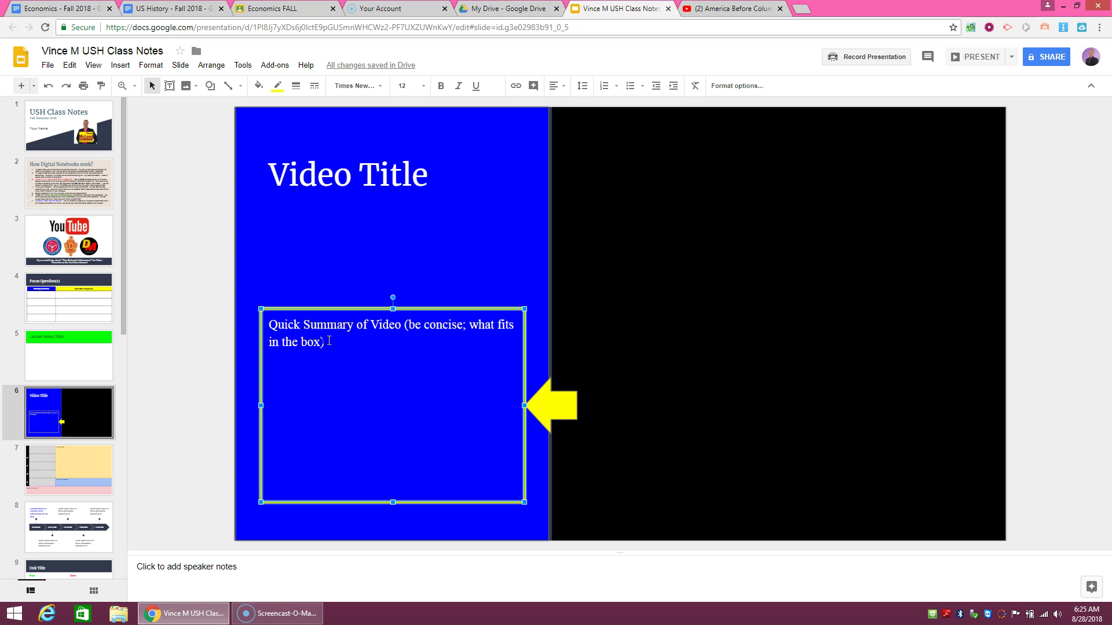
{"action": "key", "text": "Return"}
{"action": "key", "text": "Return"}
{"action": "left_click", "coordinate": [627, 200]}
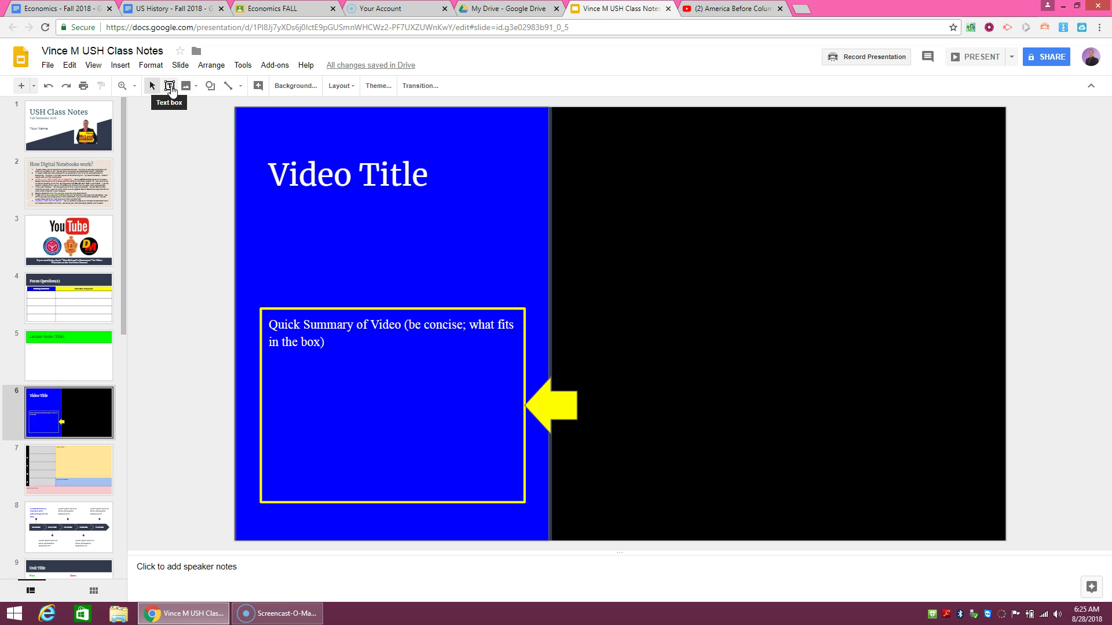
- Draw a text box over the black half with white text, then erase the test letters
{"action": "left_click", "coordinate": [170, 86]}
{"action": "left_click_drag", "start_coordinate": [589, 125], "coordinate": [992, 526]}
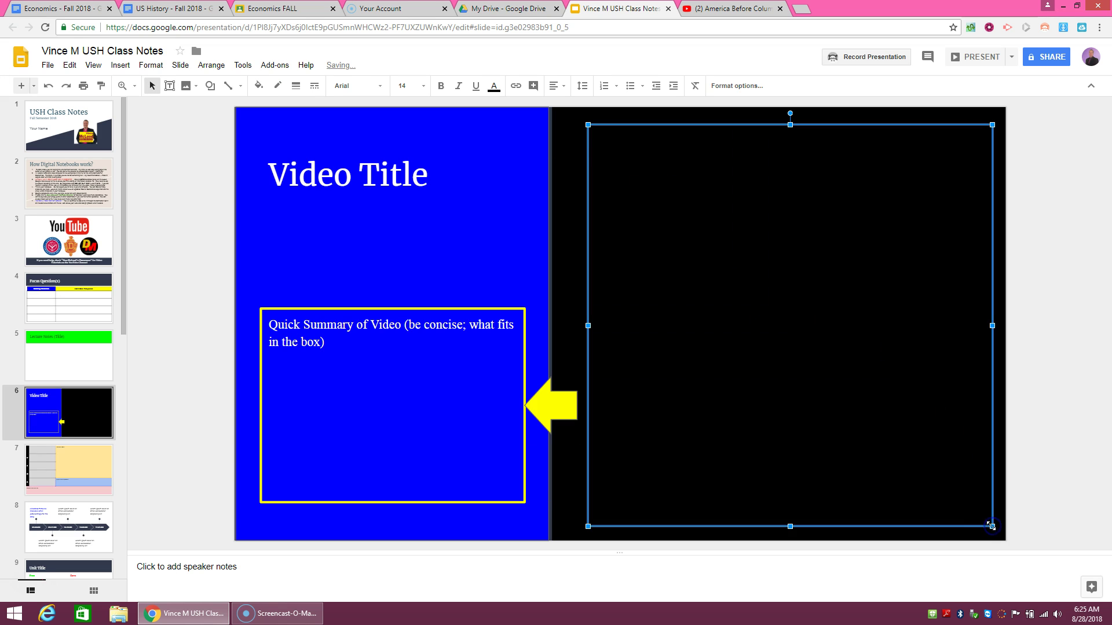
{"action": "left_click", "coordinate": [600, 138]}
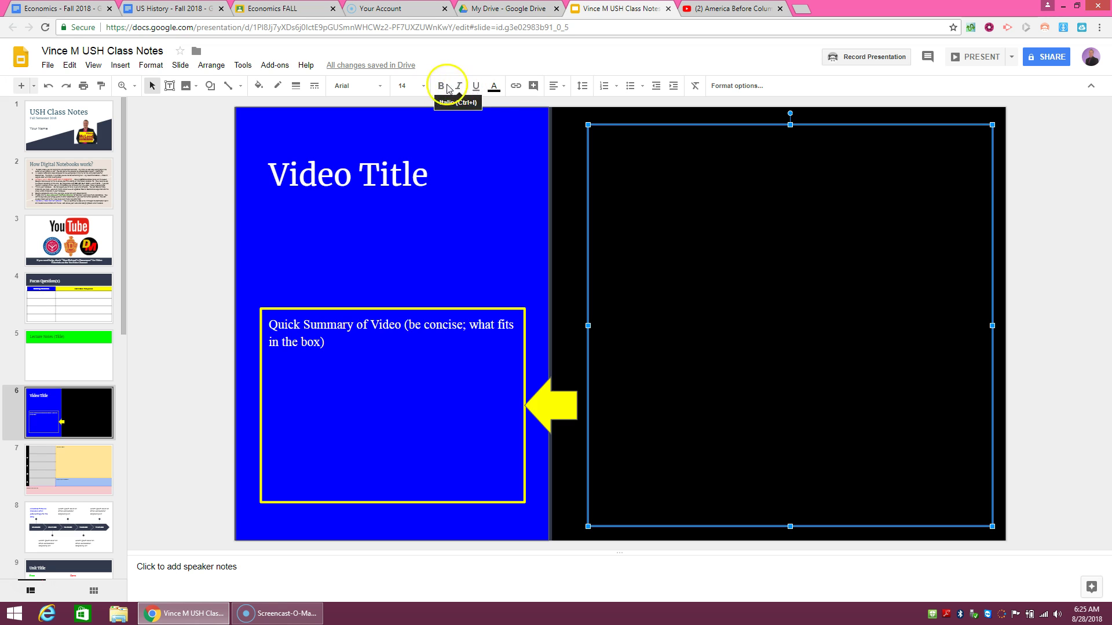
{"action": "left_click", "coordinate": [493, 87]}
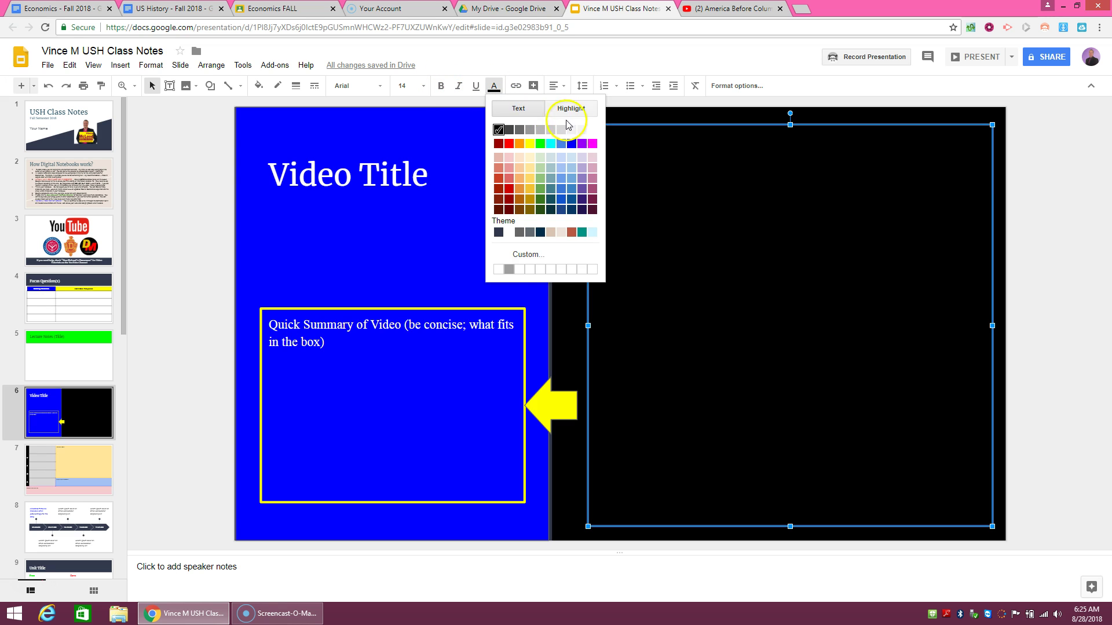
{"action": "left_click", "coordinate": [596, 123]}
{"action": "type", "text": "cxvbvb"}
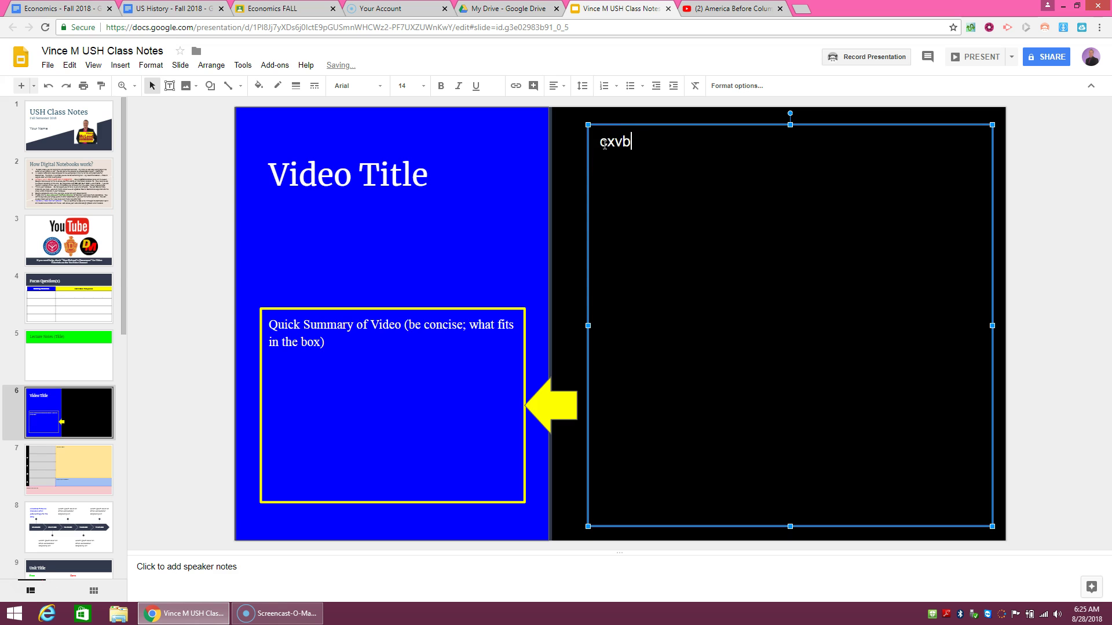
{"action": "key", "text": "alt+v"}
{"action": "key", "text": "alt+space"}
{"action": "left_click", "coordinate": [639, 141]}
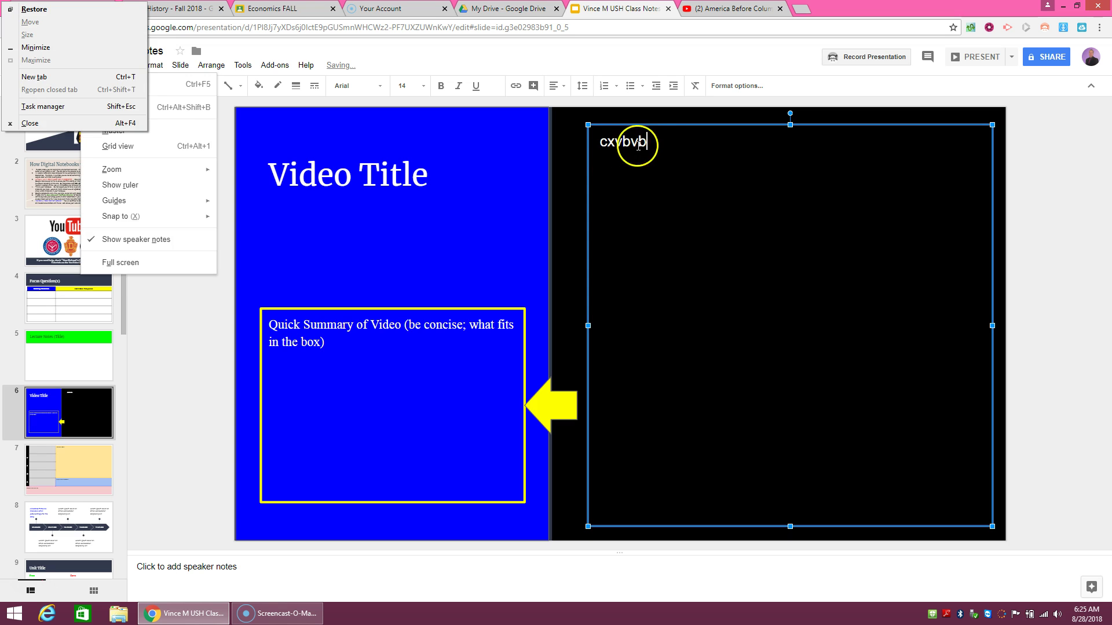
{"action": "key", "text": "BackSpace"}
{"action": "key", "text": "BackSpace"}
{"action": "key", "text": "BackSpace"}
{"action": "key", "text": "BackSpace"}
{"action": "key", "text": "BackSpace"}
{"action": "key", "text": "BackSpace"}
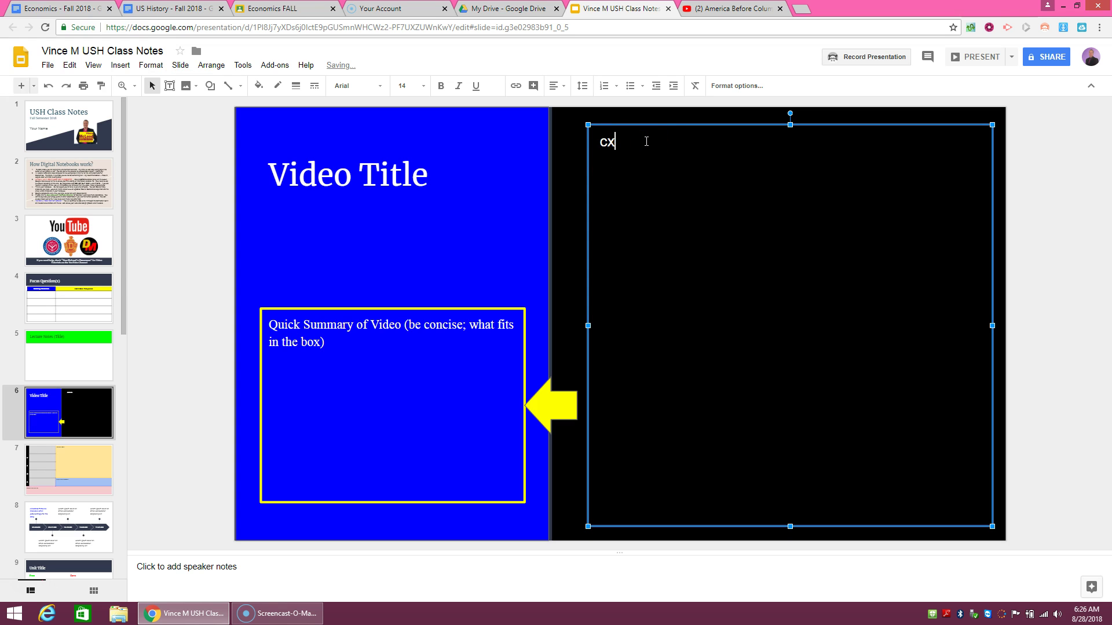
- Check the font size stays 14, then select and delete the empty text box
{"action": "left_click", "coordinate": [424, 87]}
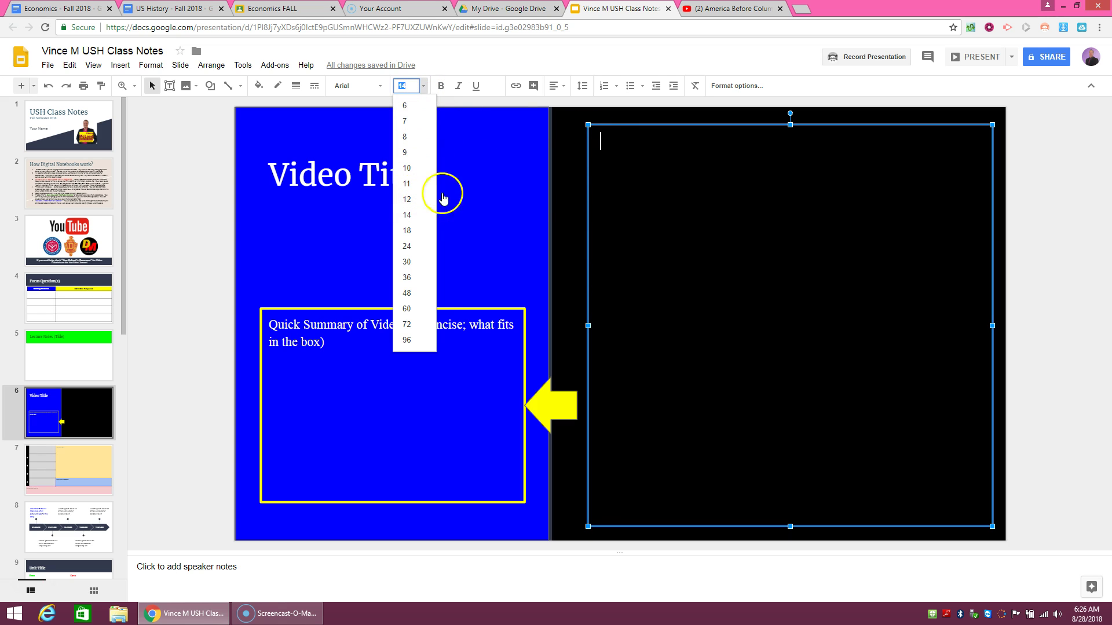
{"action": "left_click", "coordinate": [613, 141]}
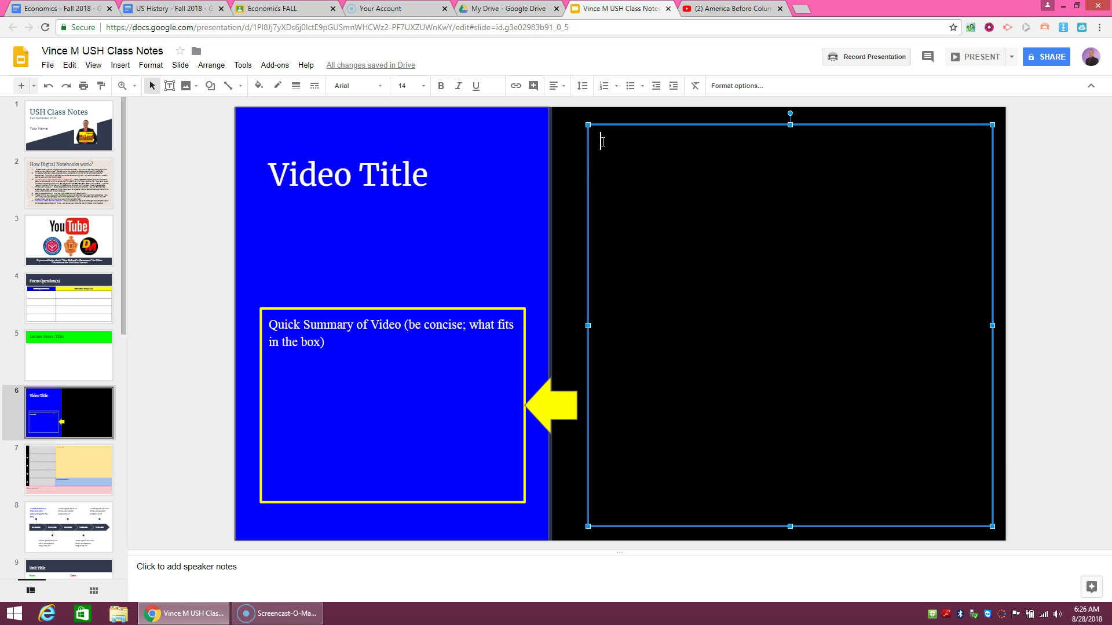
{"action": "left_click", "coordinate": [607, 125]}
{"action": "left_click", "coordinate": [614, 148]}
{"action": "left_click", "coordinate": [676, 162]}
{"action": "left_click", "coordinate": [689, 125]}
{"action": "key", "text": "Delete"}
- Draw a large text box over the black half with white text colour
{"action": "left_click", "coordinate": [169, 86]}
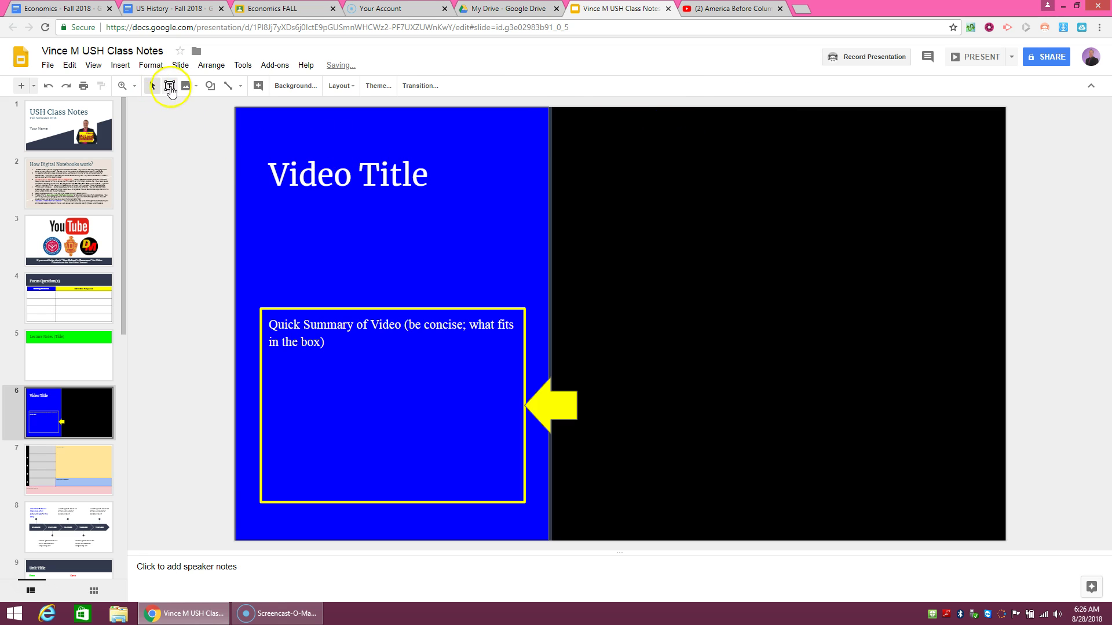
{"action": "left_click_drag", "start_coordinate": [588, 128], "coordinate": [985, 521]}
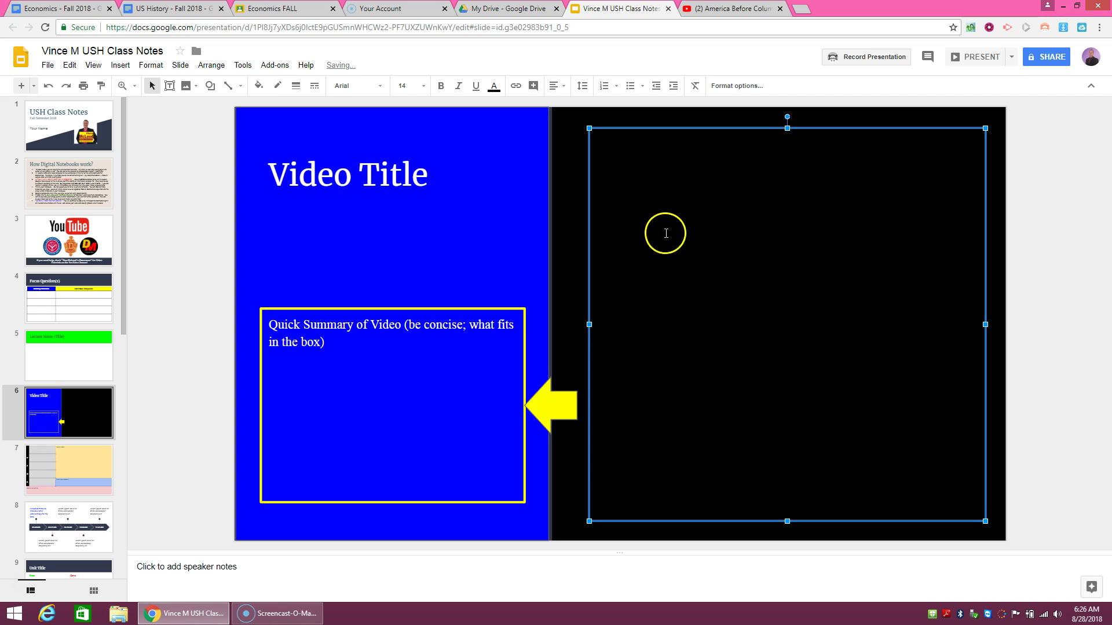
{"action": "left_click", "coordinate": [494, 87]}
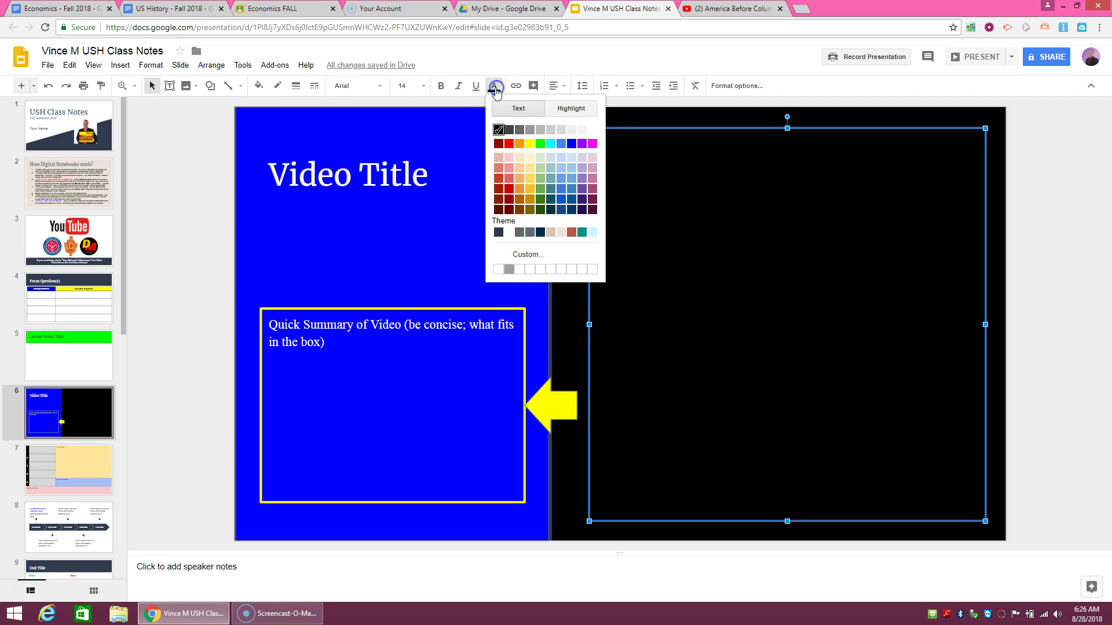
{"action": "left_click", "coordinate": [592, 132]}
- Test a bulleted line in the box, clear it, and go to the America Before Columbus video
{"action": "type", "text": "hgrfhdf"}
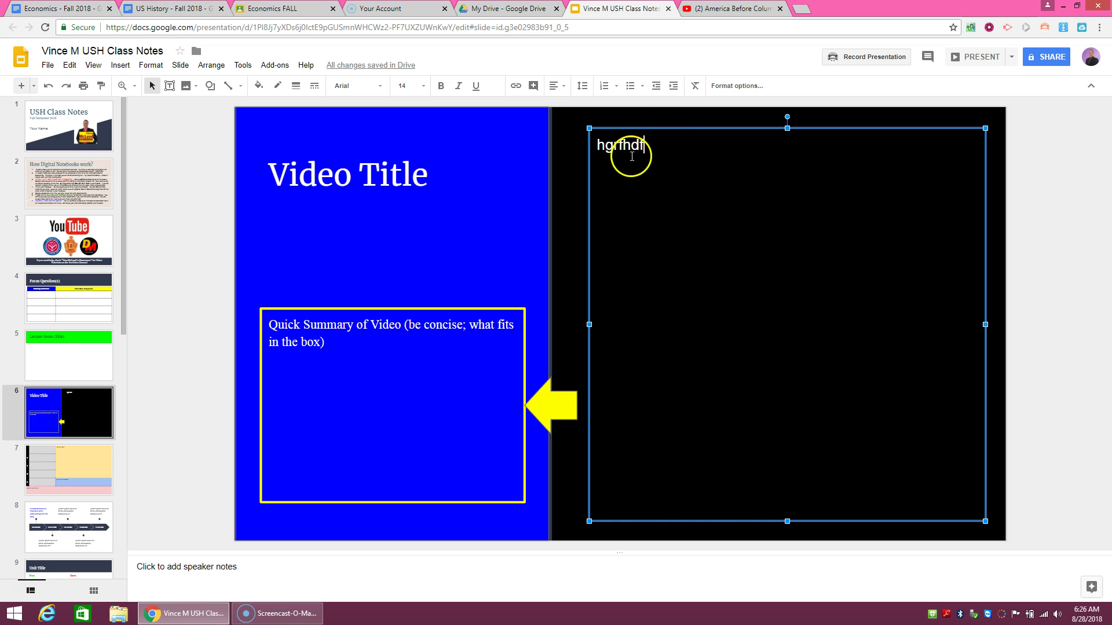
{"action": "left_click", "coordinate": [630, 85]}
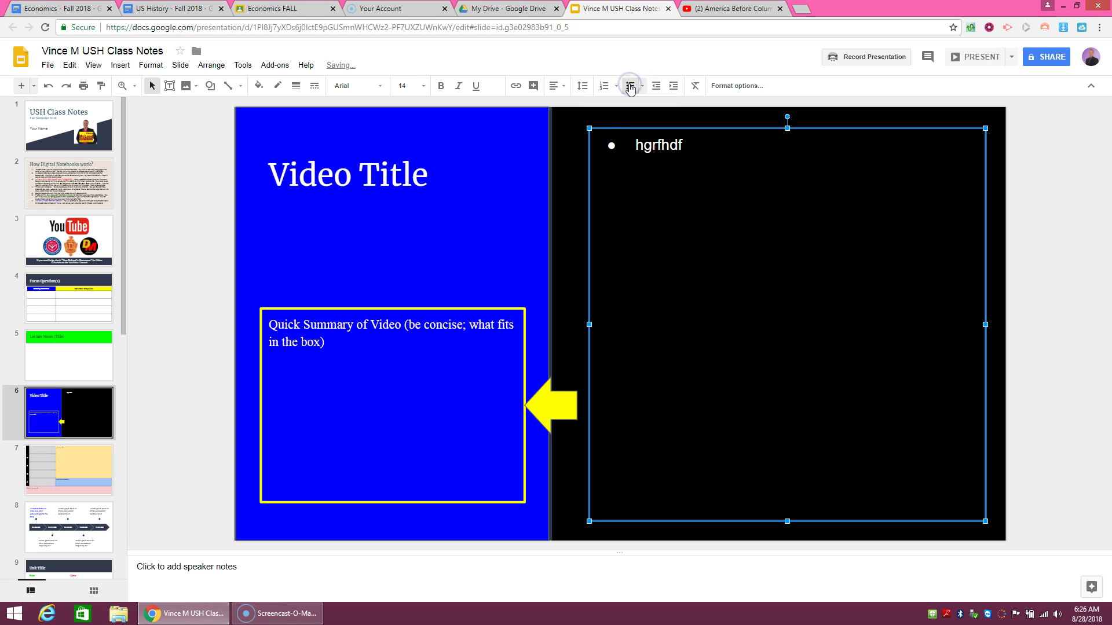
{"action": "key", "text": "Return"}
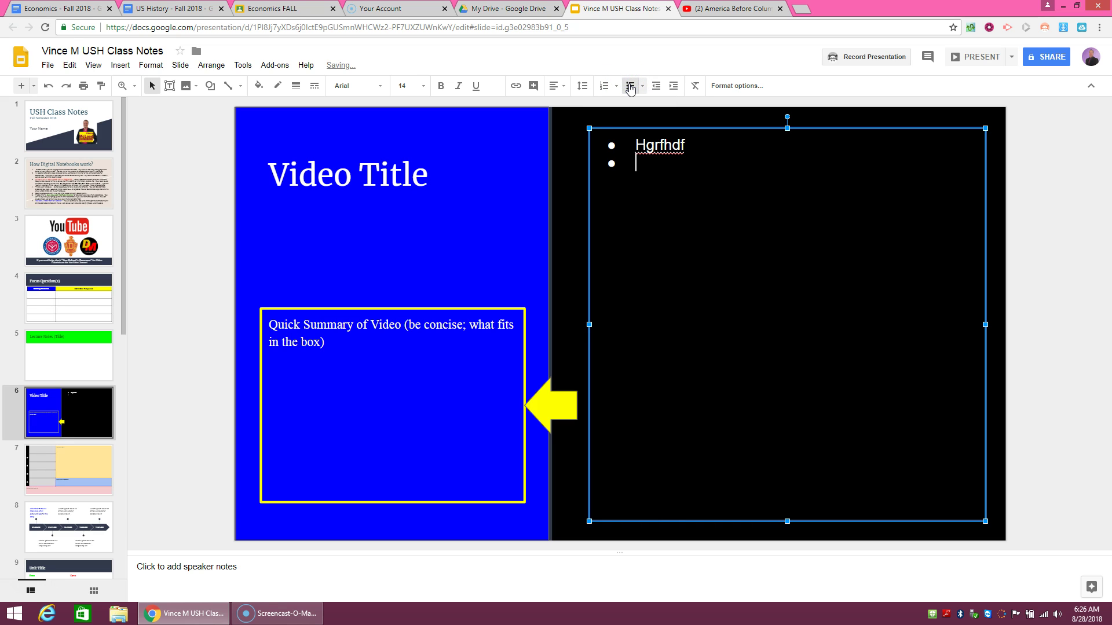
{"action": "left_click", "coordinate": [630, 86]}
{"action": "left_click_drag", "start_coordinate": [695, 149], "coordinate": [601, 147]}
{"action": "key", "text": "BackSpace"}
{"action": "key", "text": "BackSpace"}
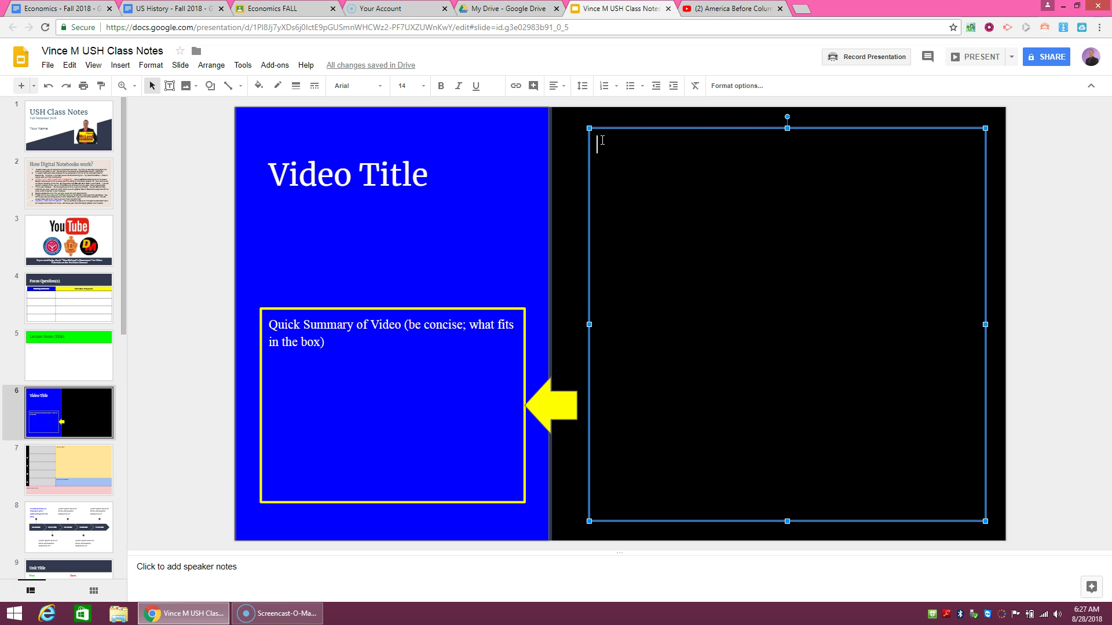
{"action": "left_click", "coordinate": [721, 8]}
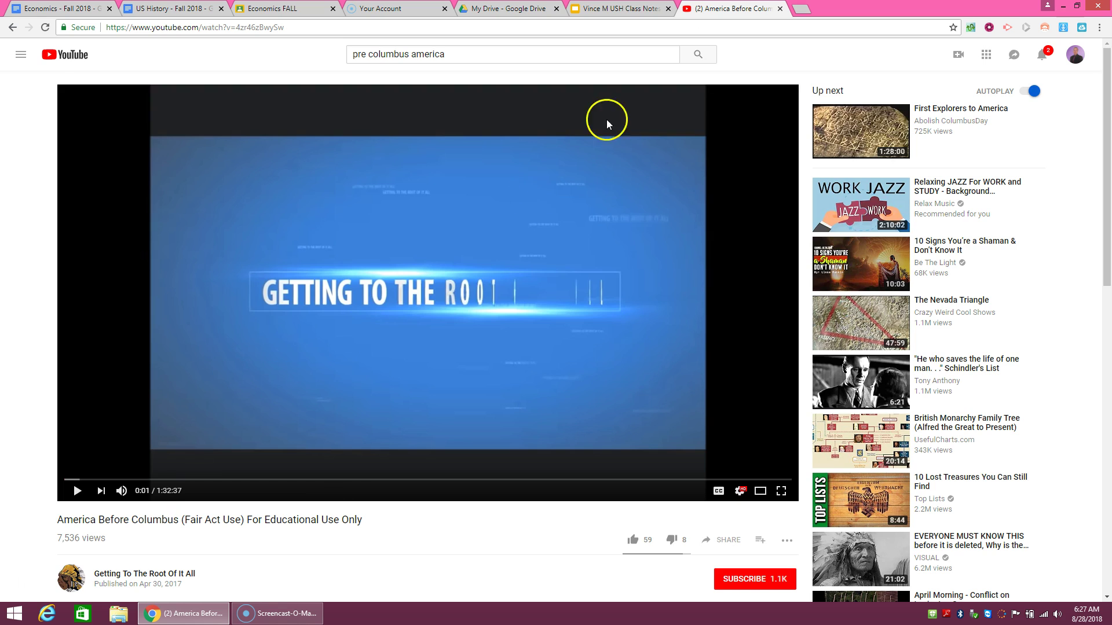
- Return to the class notes slide and put the caret in the empty black-side text box
{"action": "left_click", "coordinate": [631, 8]}
{"action": "left_click", "coordinate": [668, 411]}
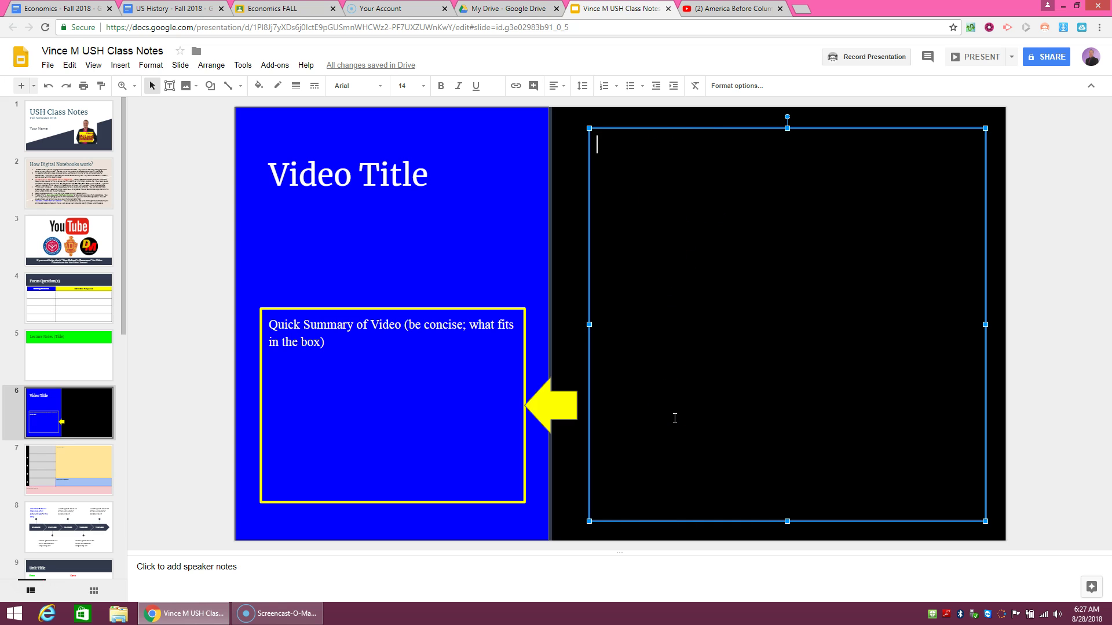
{"action": "left_click", "coordinate": [679, 396]}
{"action": "right_click", "coordinate": [83, 404]}
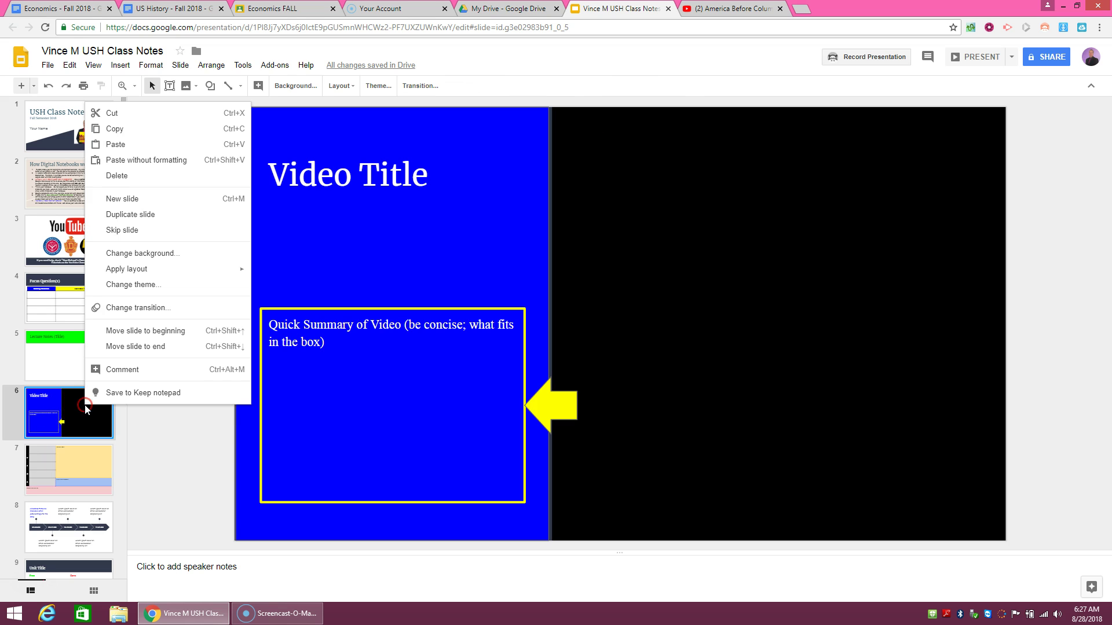
{"action": "left_click", "coordinate": [135, 216]}
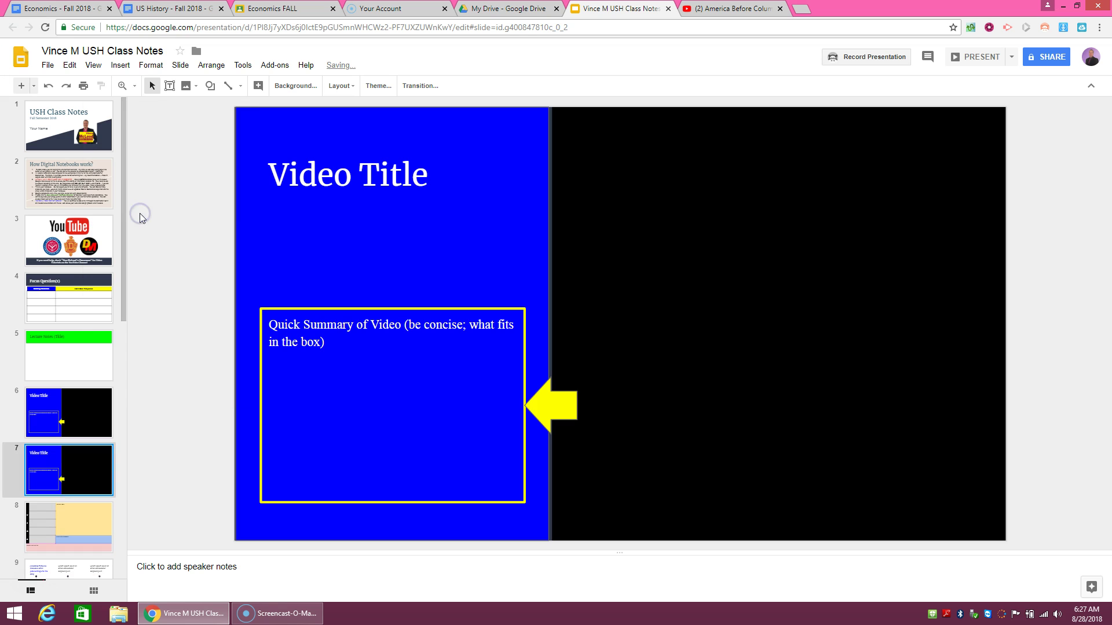
{"action": "left_click_drag", "start_coordinate": [92, 459], "coordinate": [93, 409]}
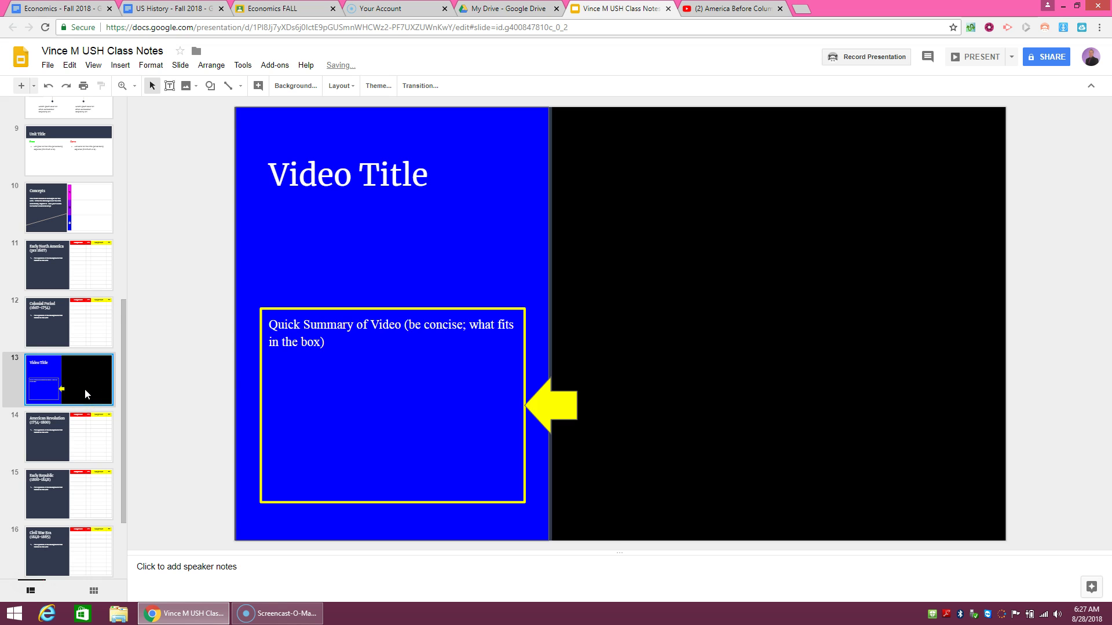
{"action": "key", "text": "Delete"}
{"action": "scroll", "coordinate": [84, 389], "scroll_direction": "up", "scroll_amount": 7}
{"action": "left_click", "coordinate": [84, 389]}
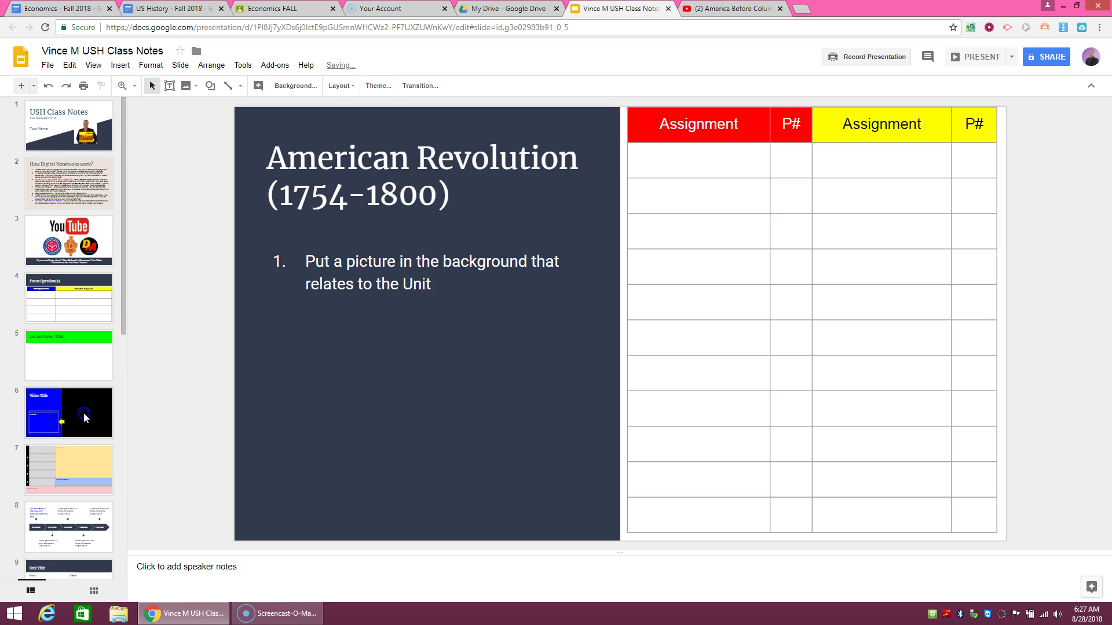